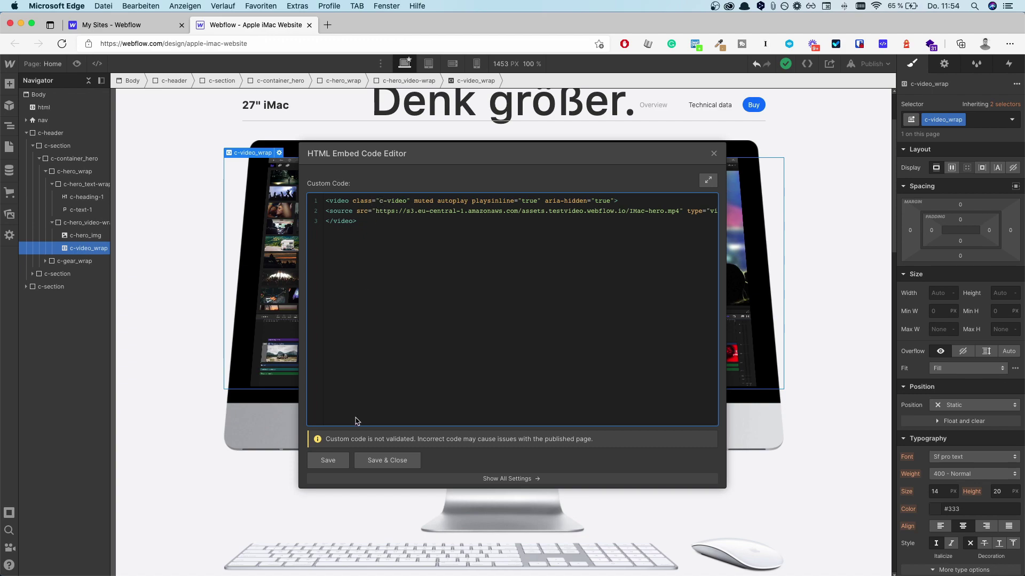
- Save and close the video embed code, and add a Div Block with the class c-video below c-video_wrap
click(392, 459)
key(super+e)
text(div)
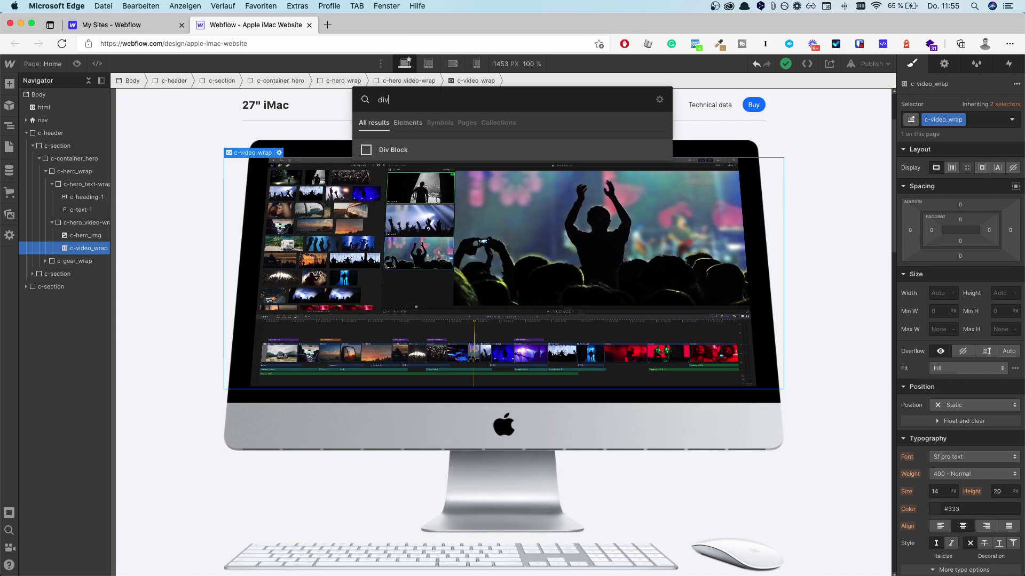
key(Return)
key(super+Return)
text(c-)
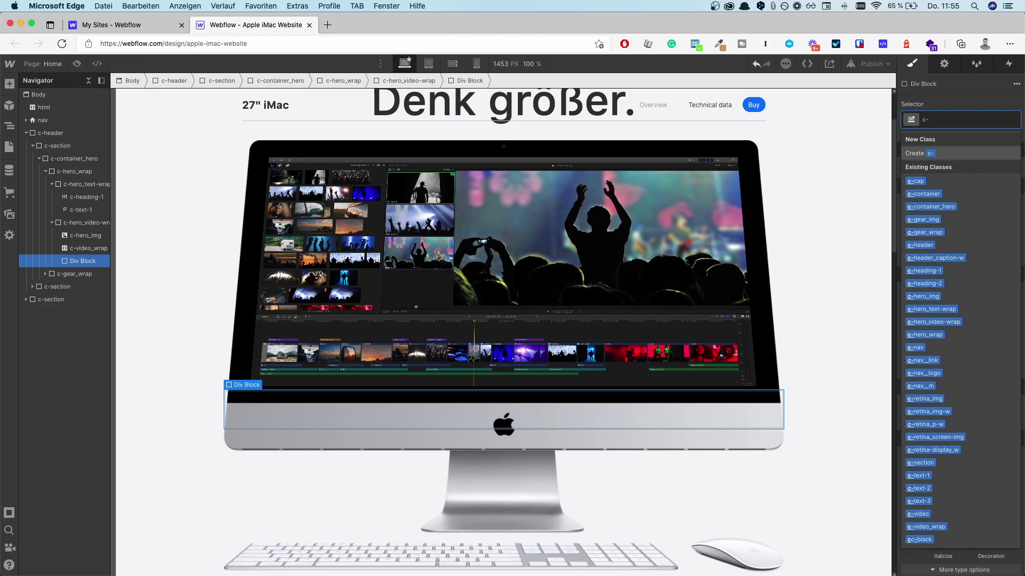
text(video)
key(Return)
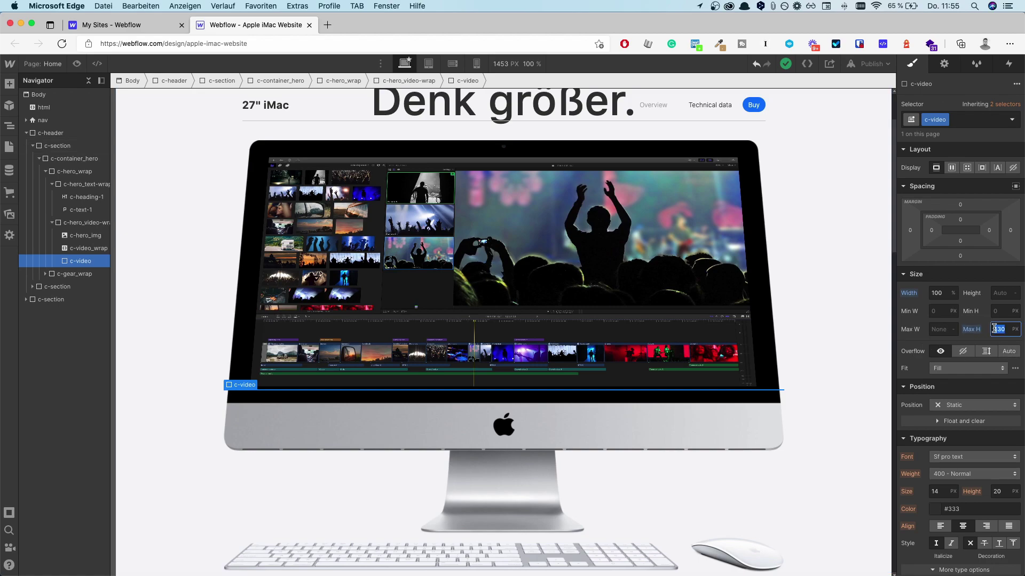
- Try larger maximum heights for the c-video class, up to 500 px and back to 430 px
text(420)
key(shift+Up)
key(shift+Up)
key(shift+Up)
key(shift+Up)
key(shift+Up)
key(shift+Up)
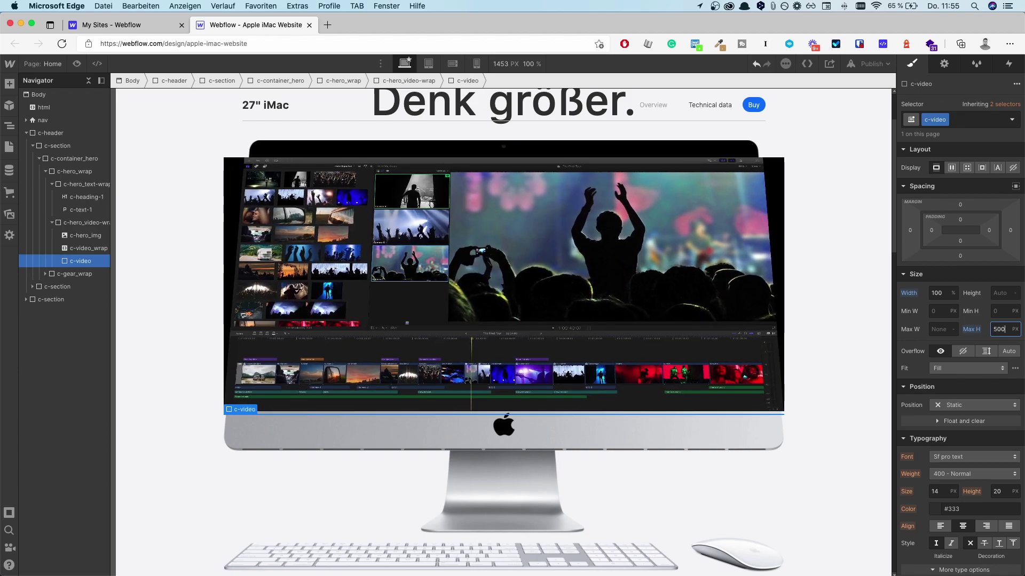
key(shift+Down)
key(shift+Down)
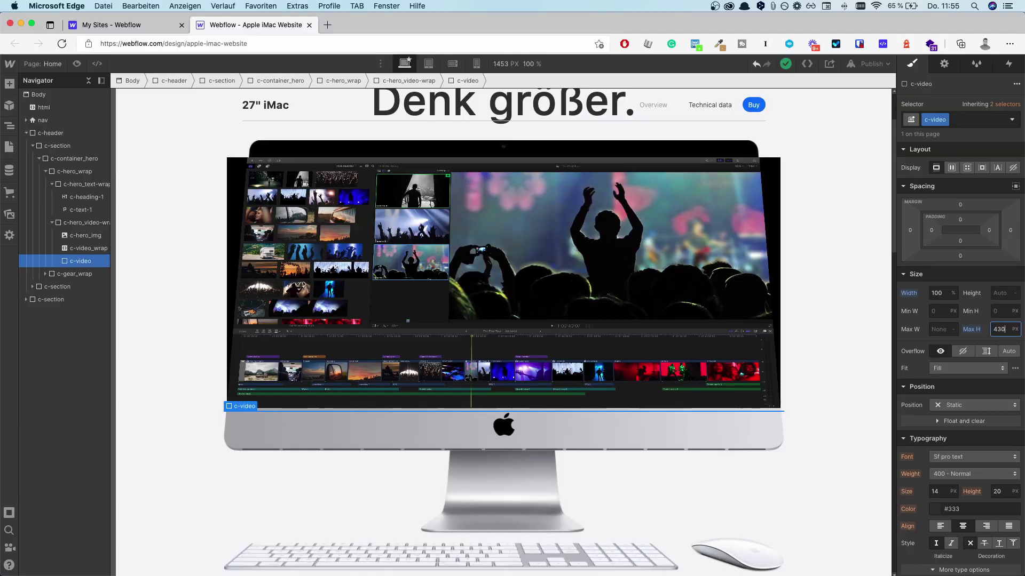
key(Return)
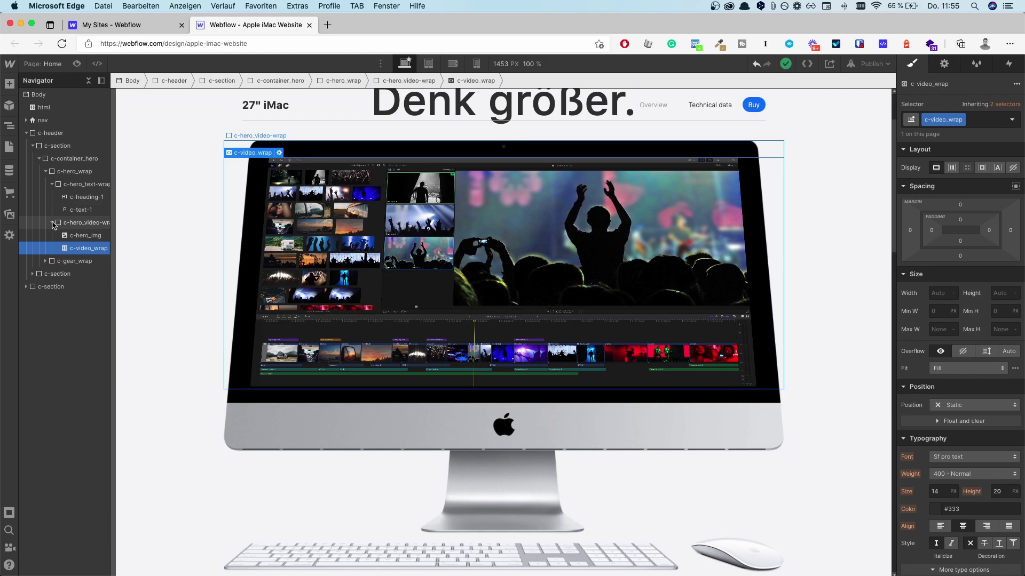
- Examine the page structure from the hero and gear wraps down to the Retina Display section and its screen image
click(54, 223)
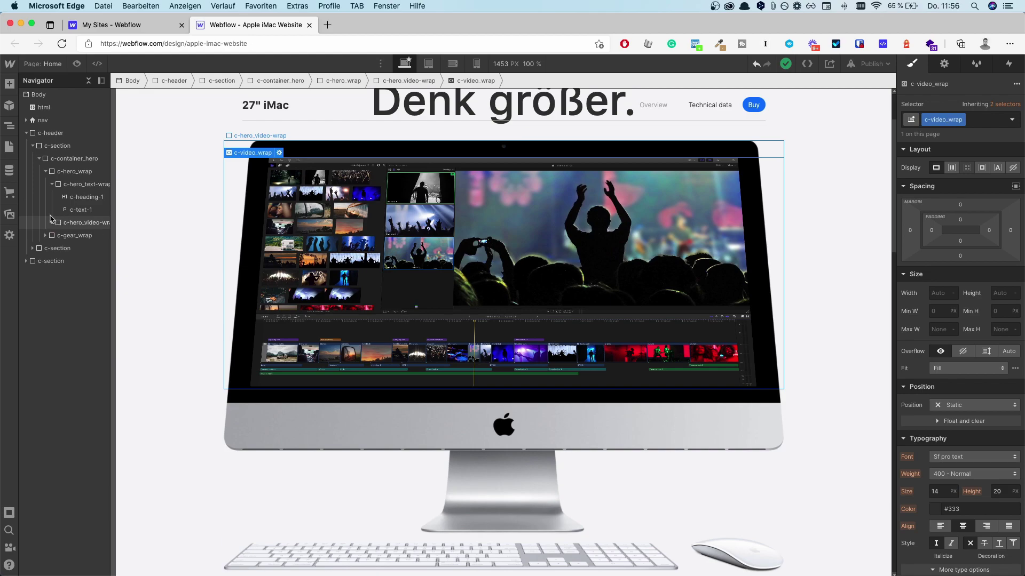
click(81, 184)
click(46, 171)
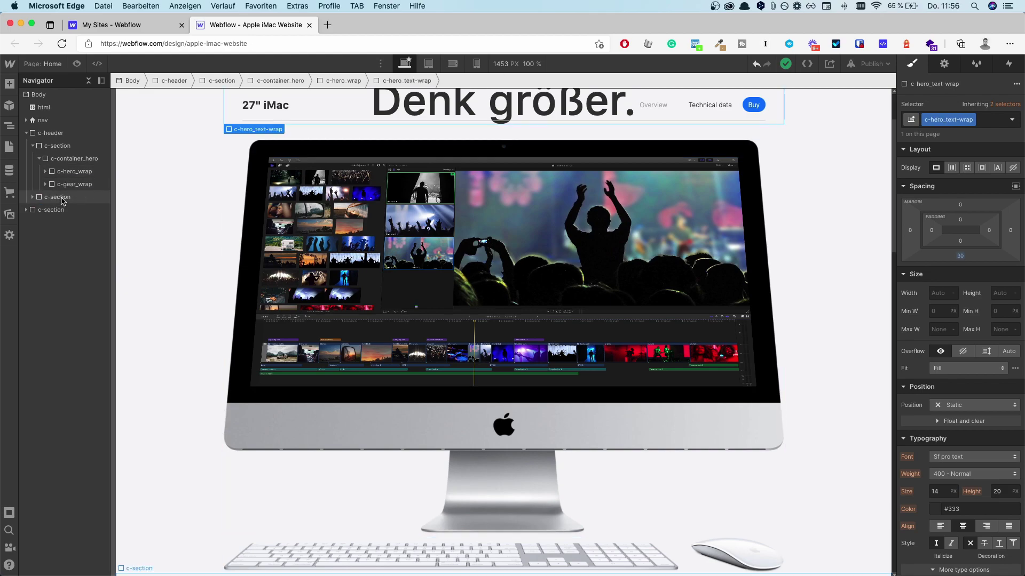
scroll(301, 373, down, 5)
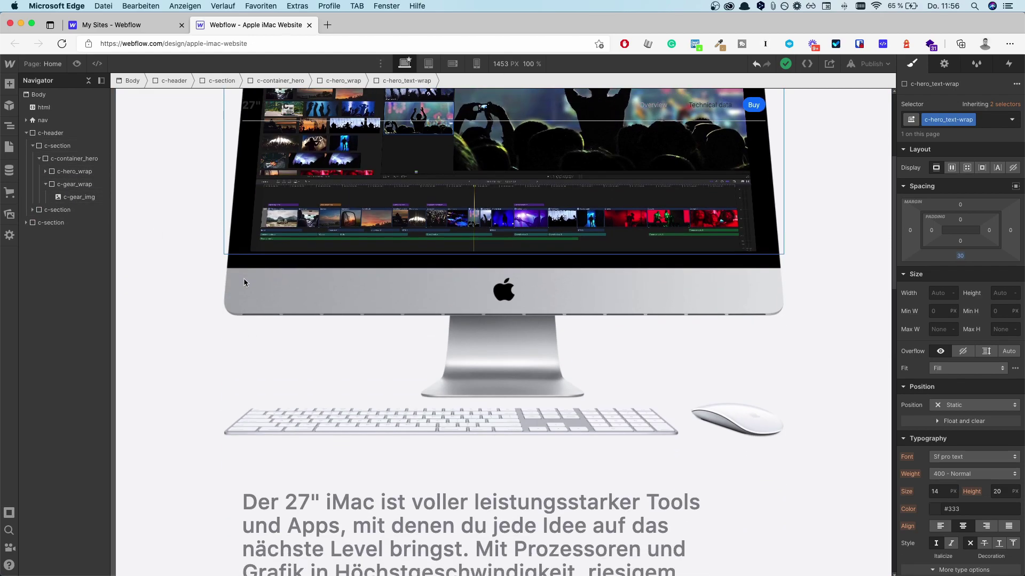
scroll(304, 433, down, 15)
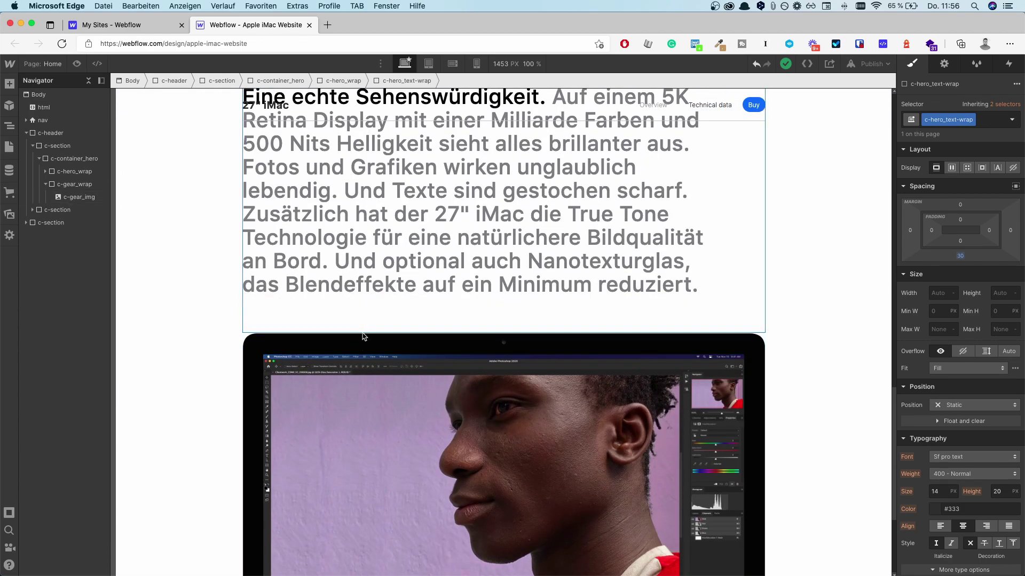
click(375, 332)
click(375, 385)
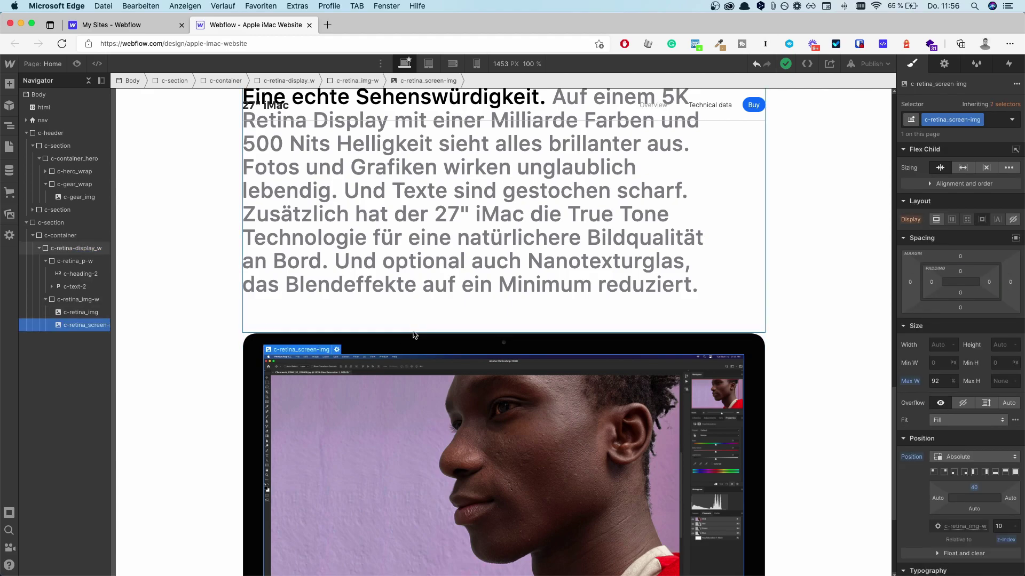
scroll(413, 333, down, 2)
scroll(267, 315, up, 10)
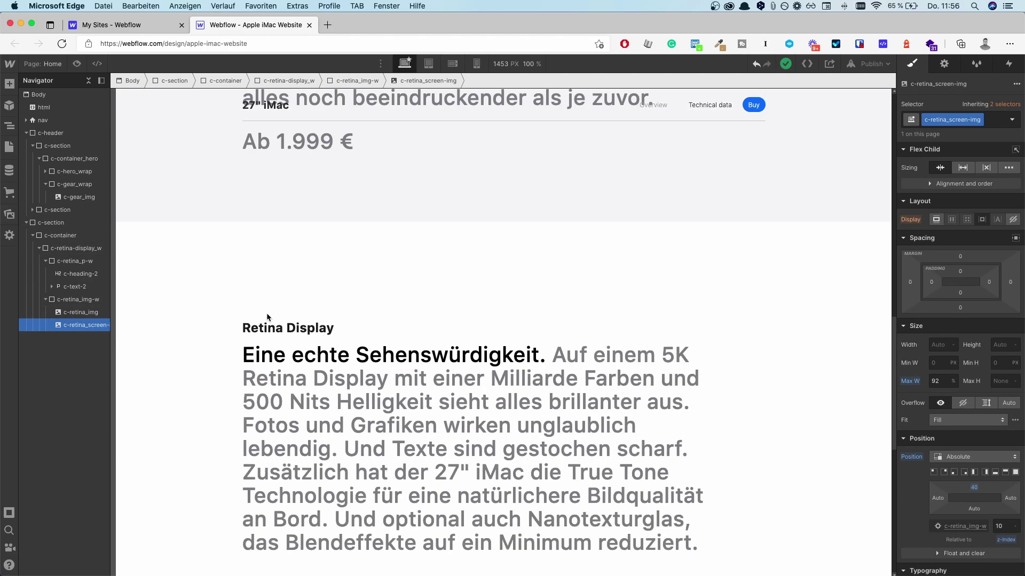
scroll(269, 317, up, 10)
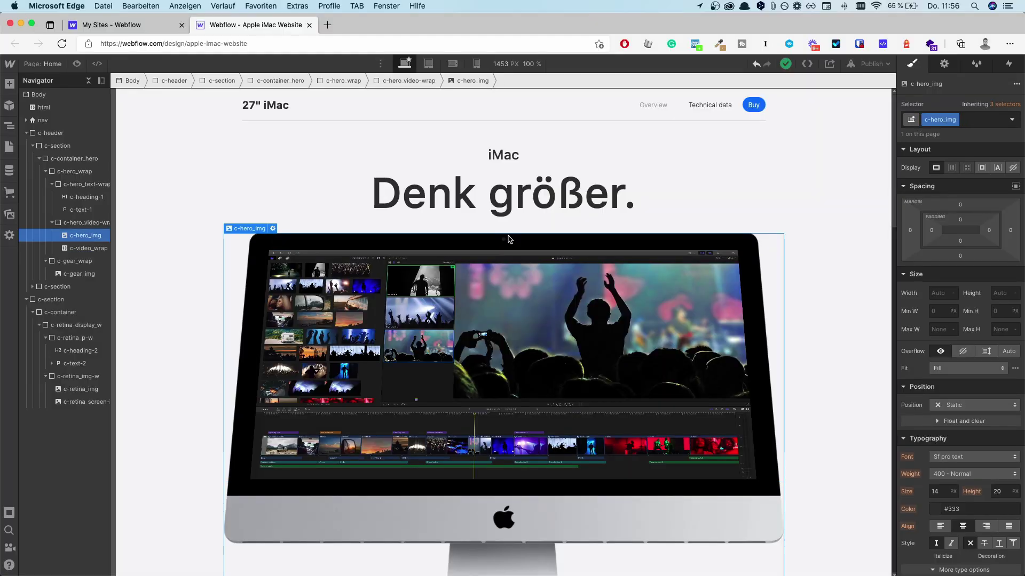
- Open the c-hero-text timed animation of the Page load trigger for editing
key(super+shift+p)
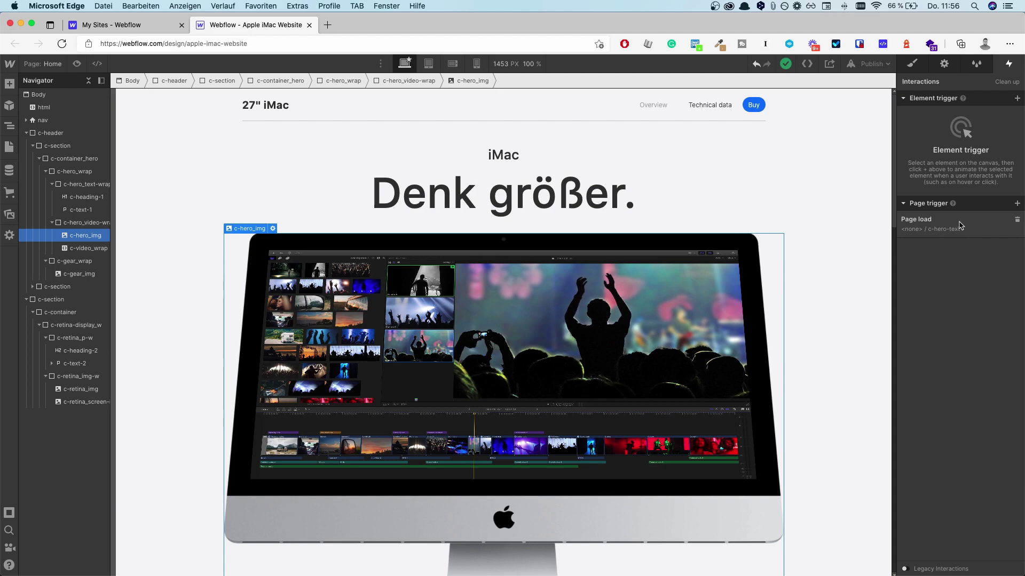
click(926, 226)
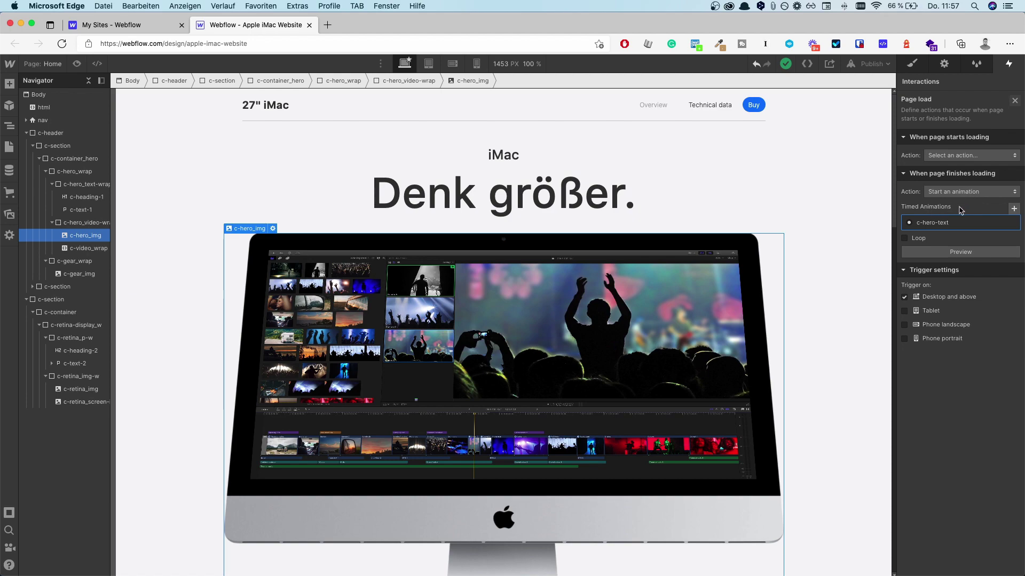
click(950, 227)
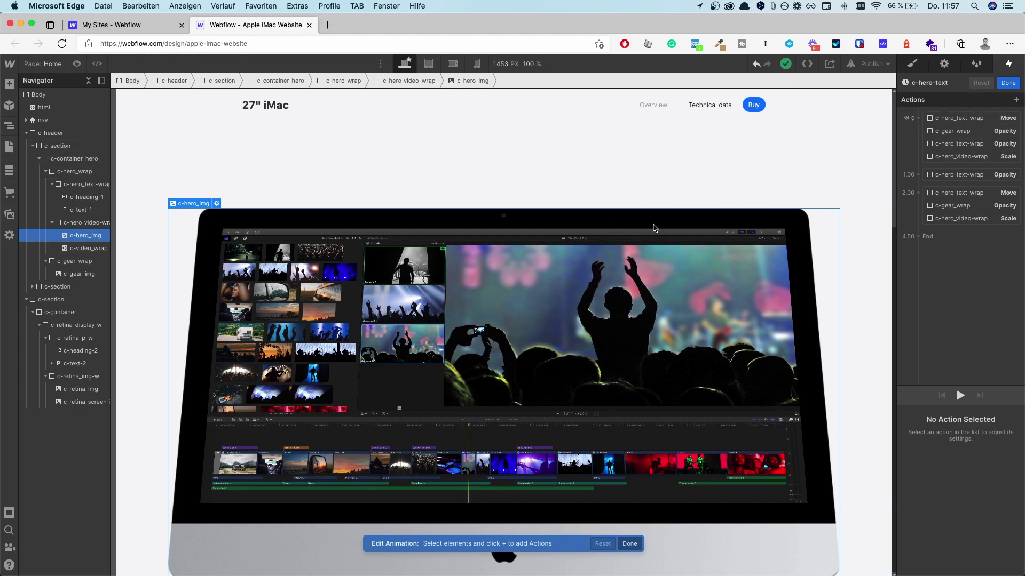
- Inspect the animation's initial-state move, opacity and scale actions and the text wrap's following opacity action
click(968, 118)
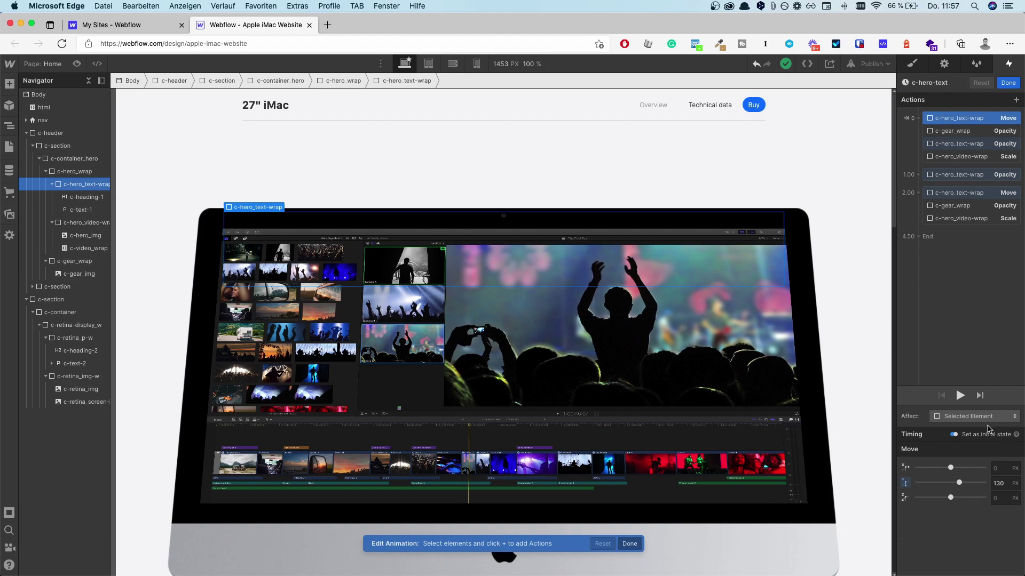
click(989, 132)
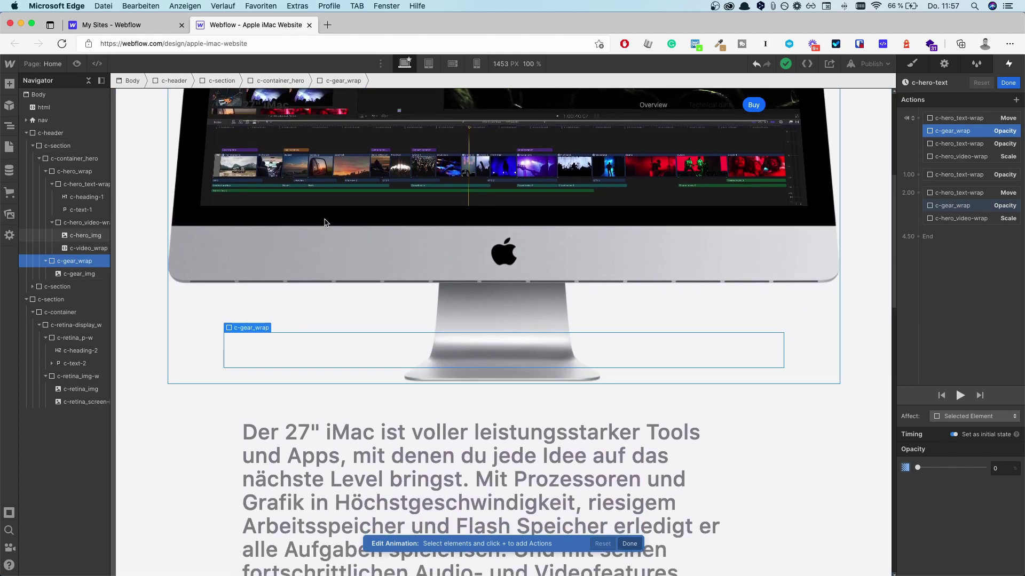
scroll(847, 293, up, 6)
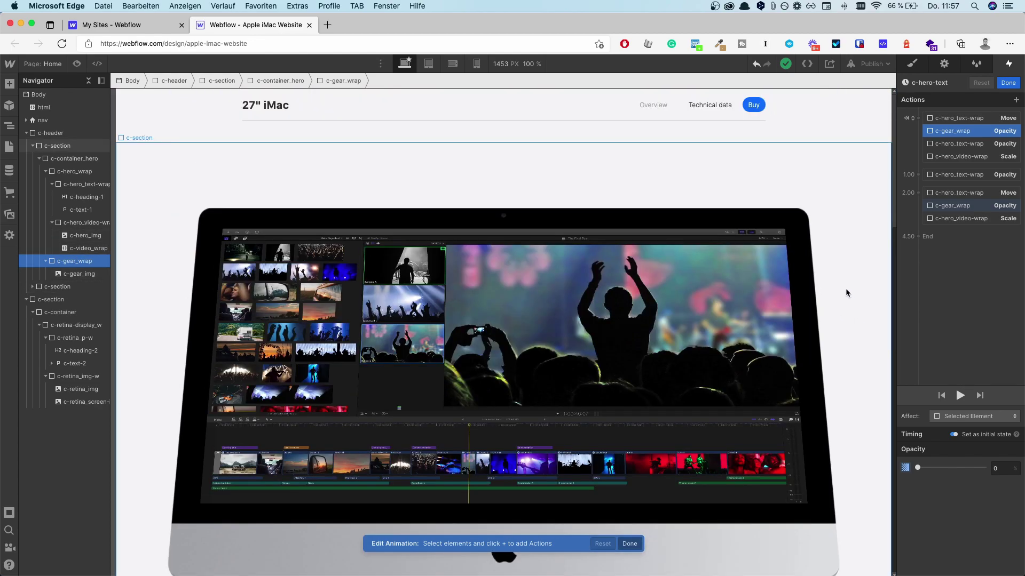
click(990, 147)
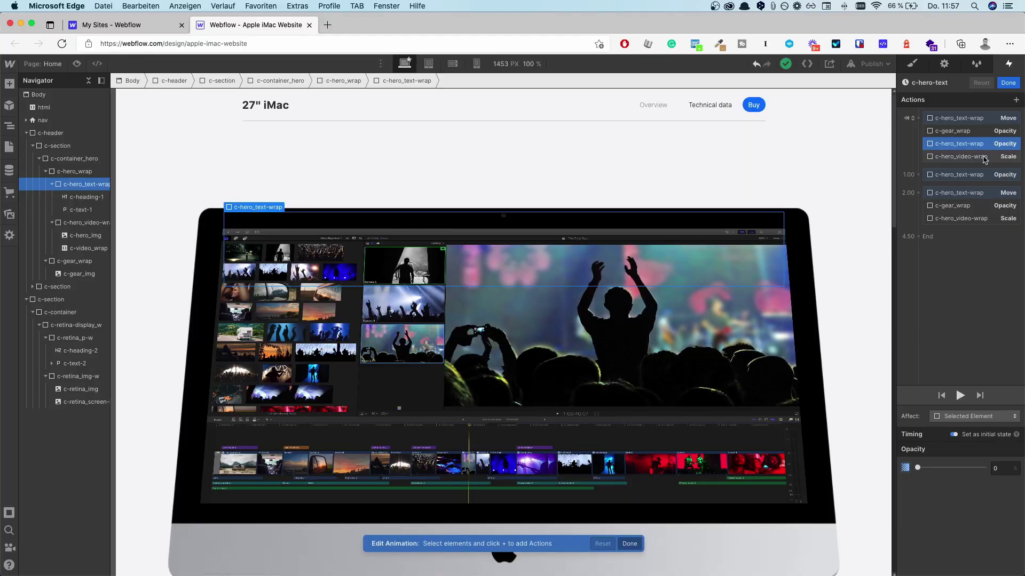
click(982, 158)
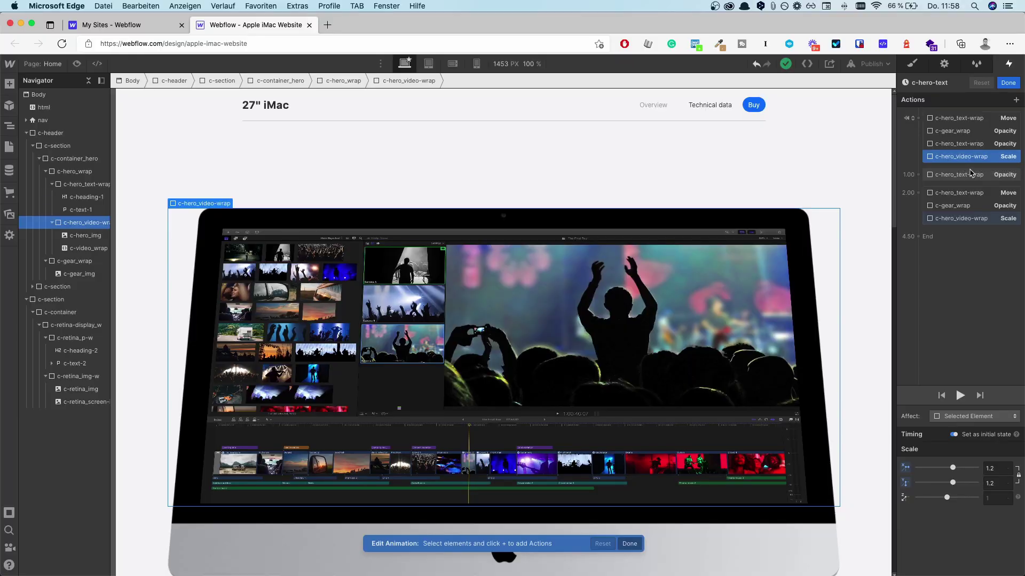
click(970, 173)
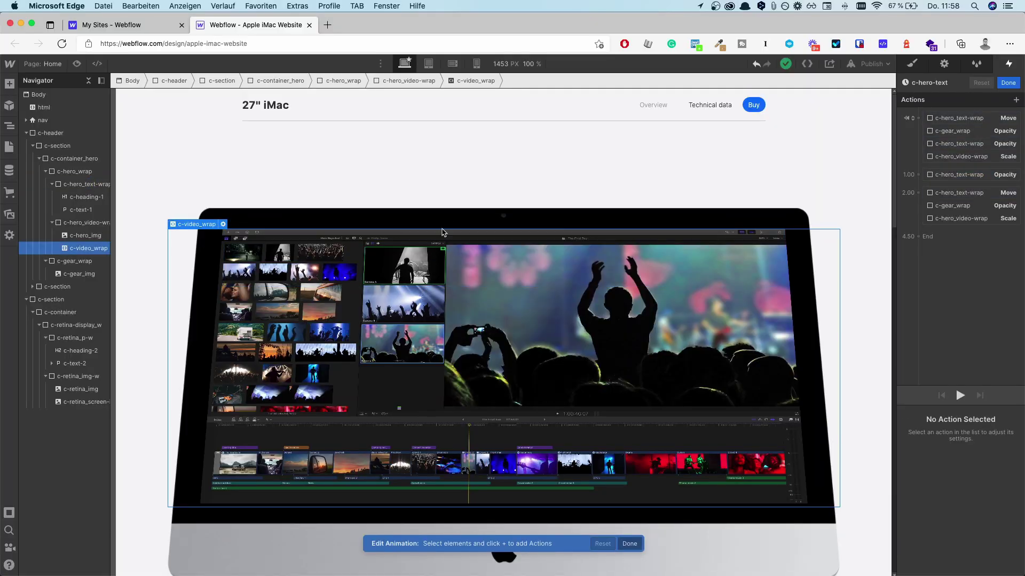
- Try a delay of 0 on the c-hero_text-wrap opacity action that follows the initial state, and play the animation
click(441, 230)
click(950, 191)
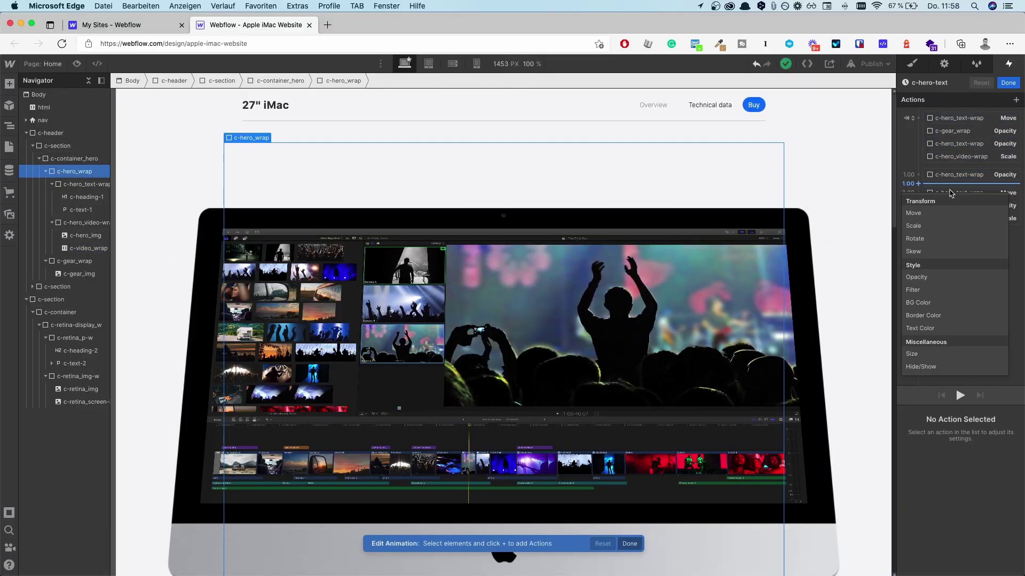
click(1004, 177)
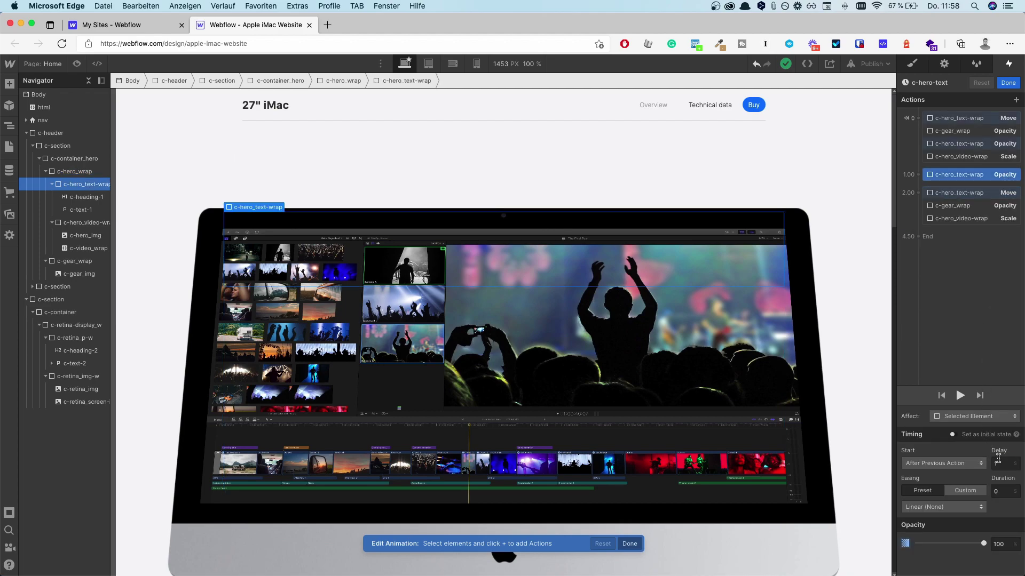
text(0)
key(Return)
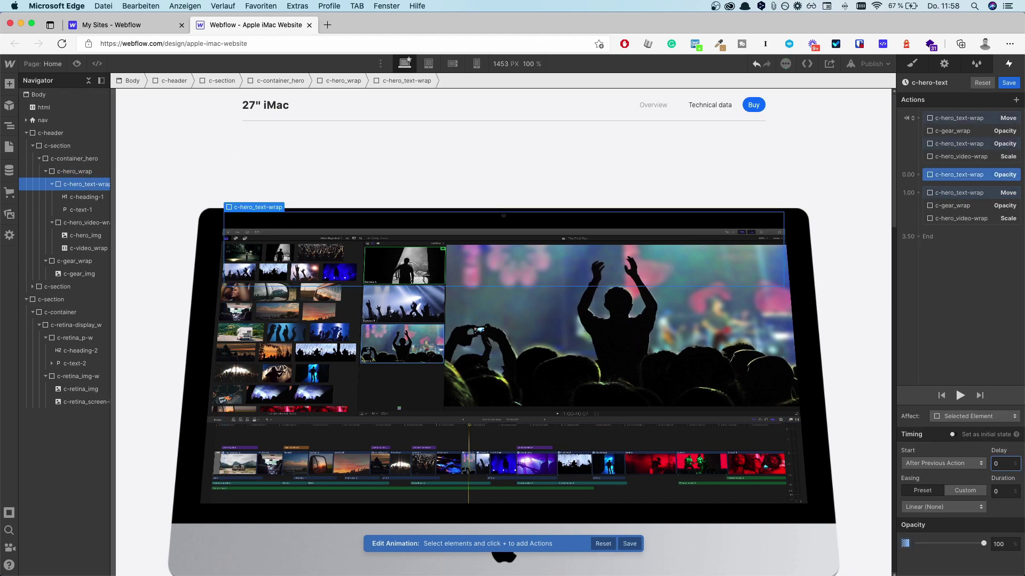
click(960, 395)
click(960, 396)
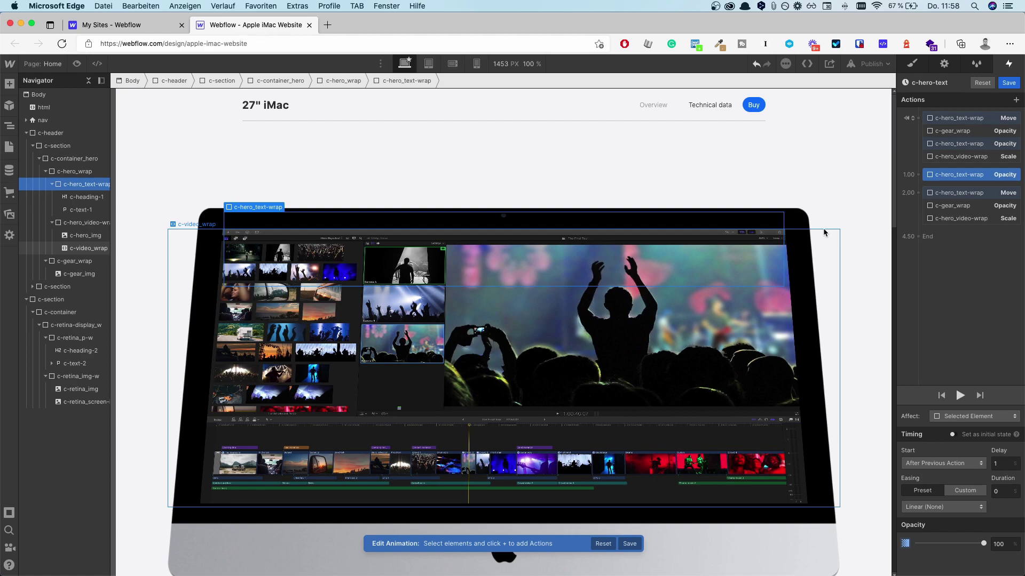
- Inspect the final gear wrap opacity, video wrap scale and text wrap move actions, and save the animation
click(950, 188)
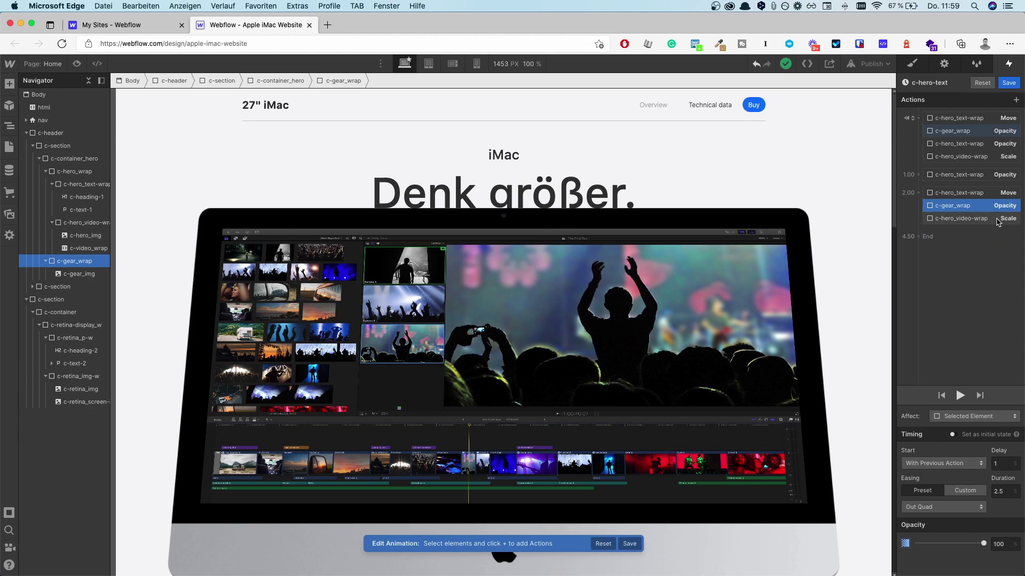
click(998, 220)
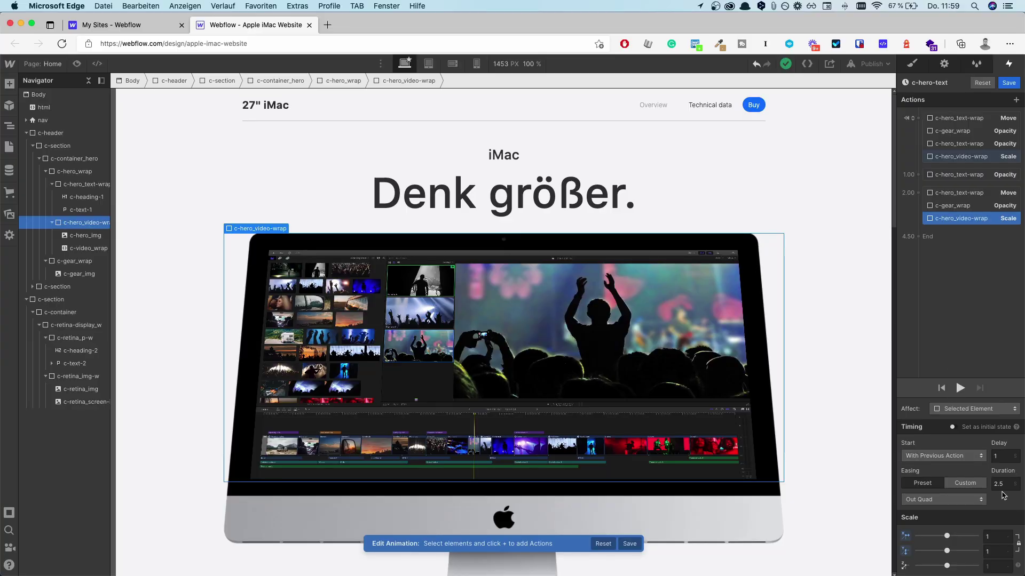
click(977, 193)
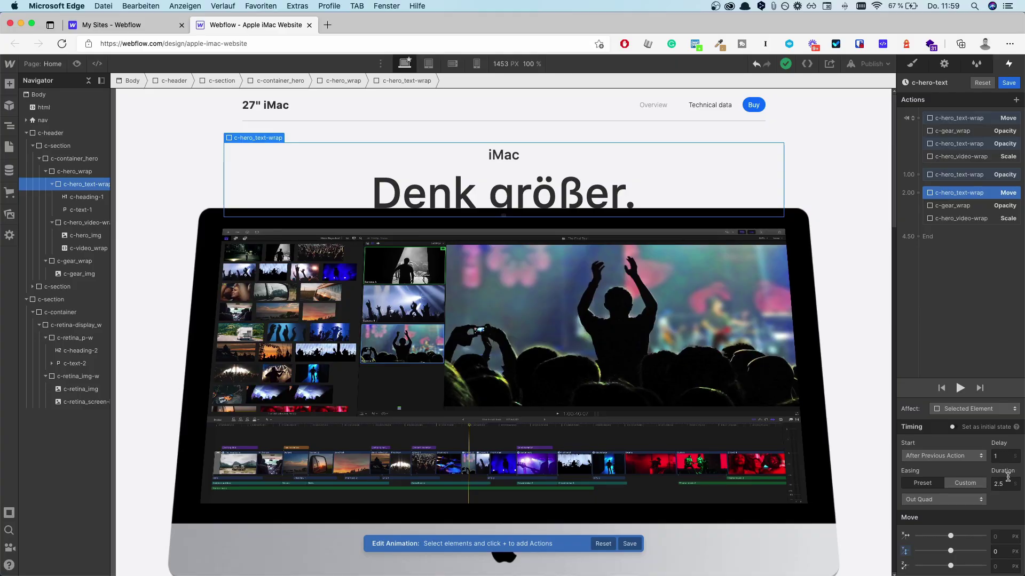
click(1013, 82)
click(745, 231)
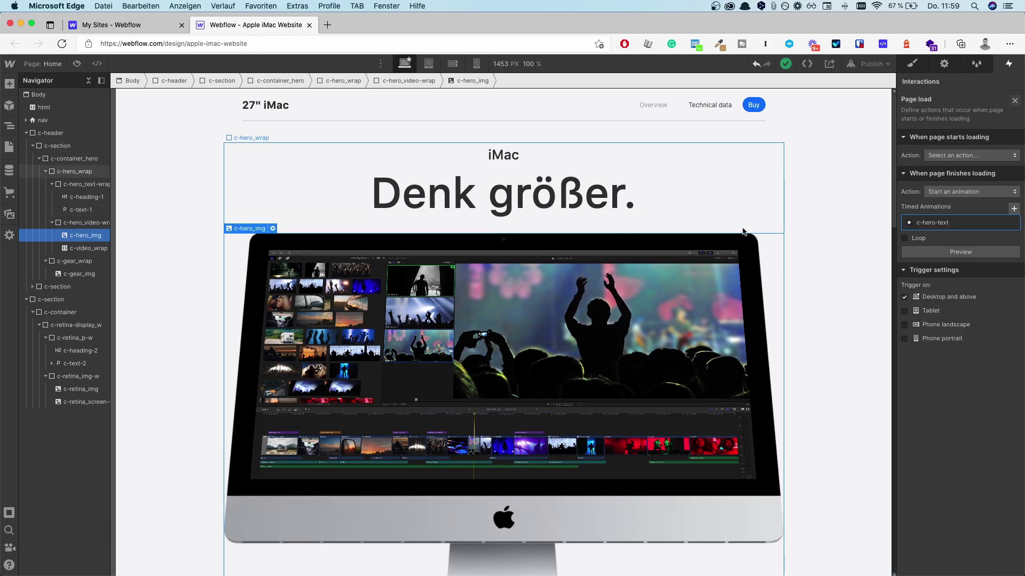
- Preview the page, replay its load animation, check the hero section and return to the designer
key(super+shift+p)
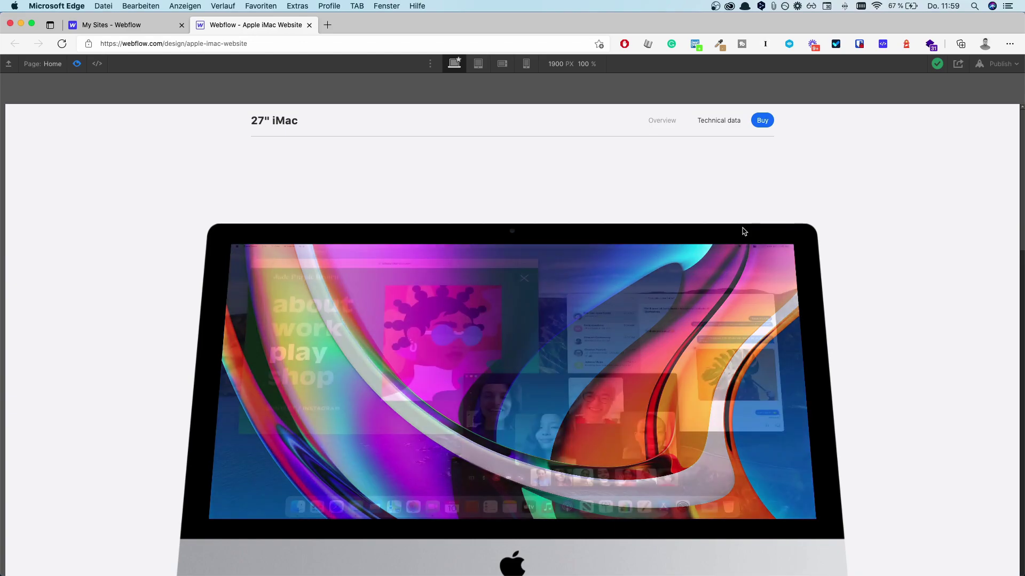
key(super+shift+p)
key(super+shift+p)
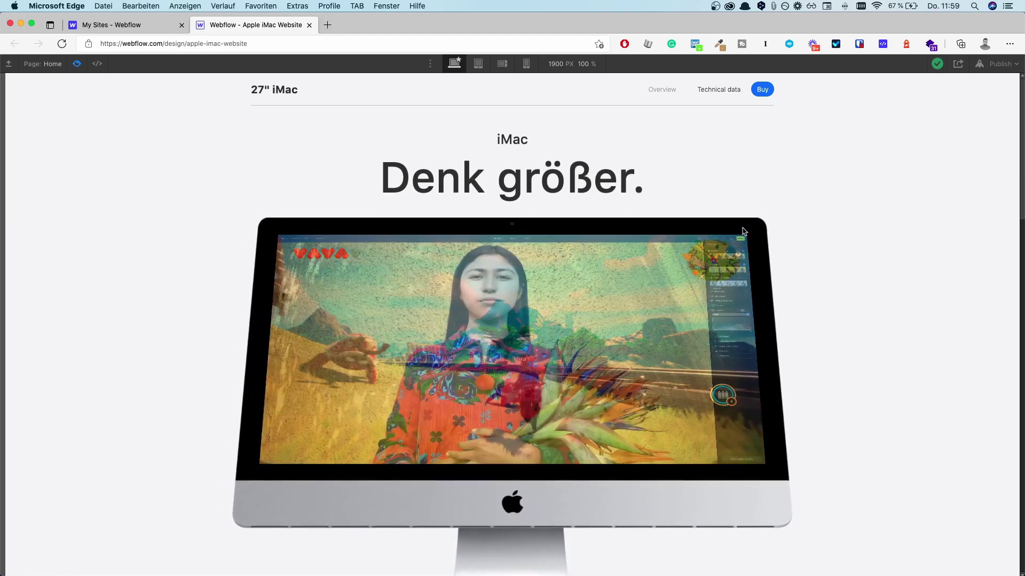
scroll(742, 231, down, 3)
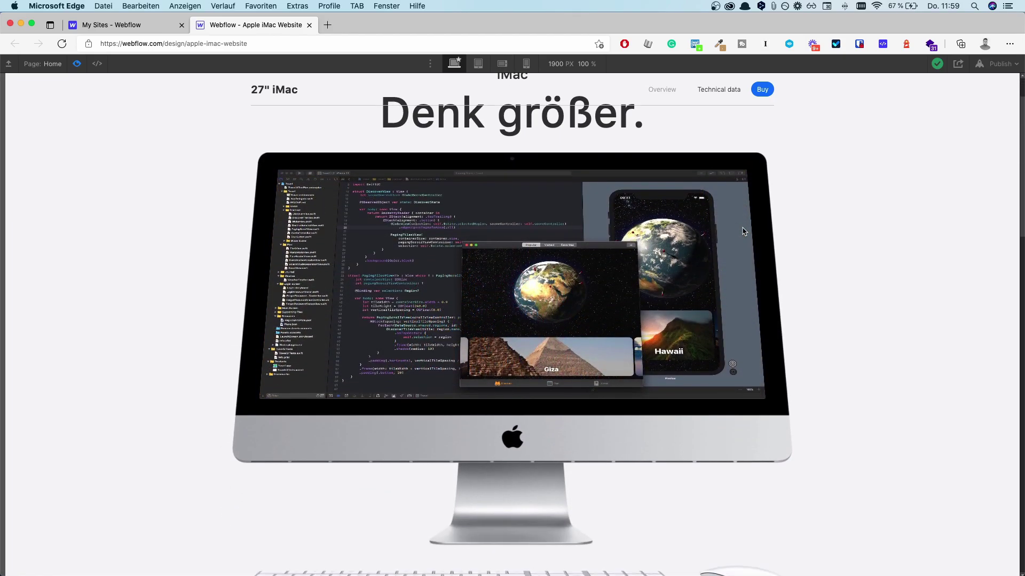
scroll(743, 231, up, 2)
scroll(743, 231, down, 10)
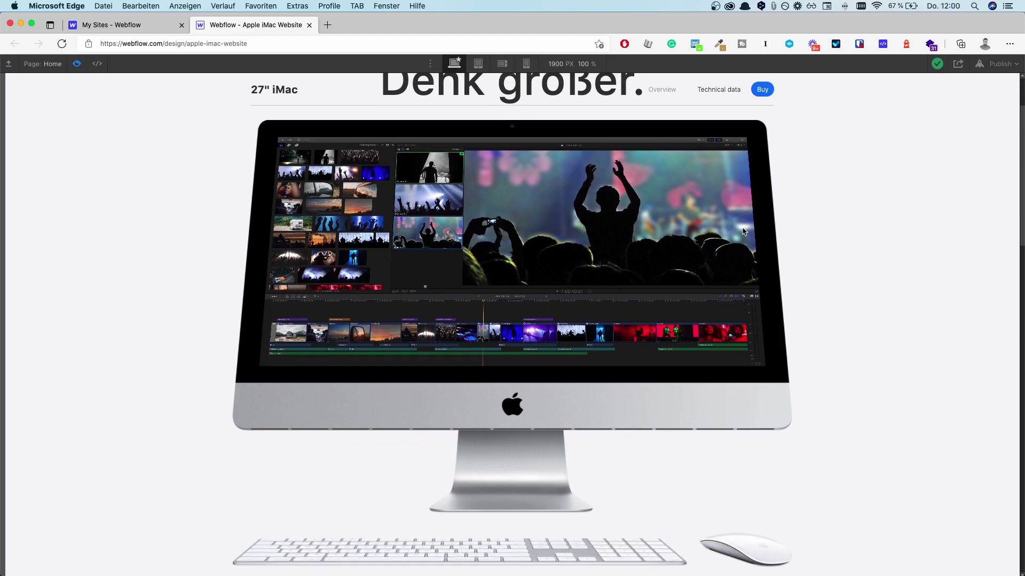
scroll(743, 231, up, 8)
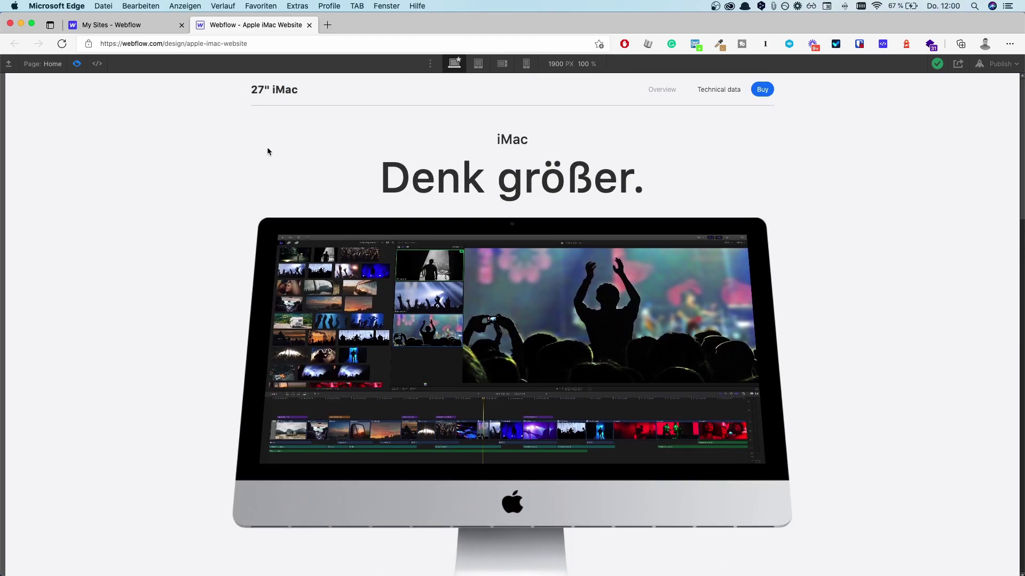
click(78, 64)
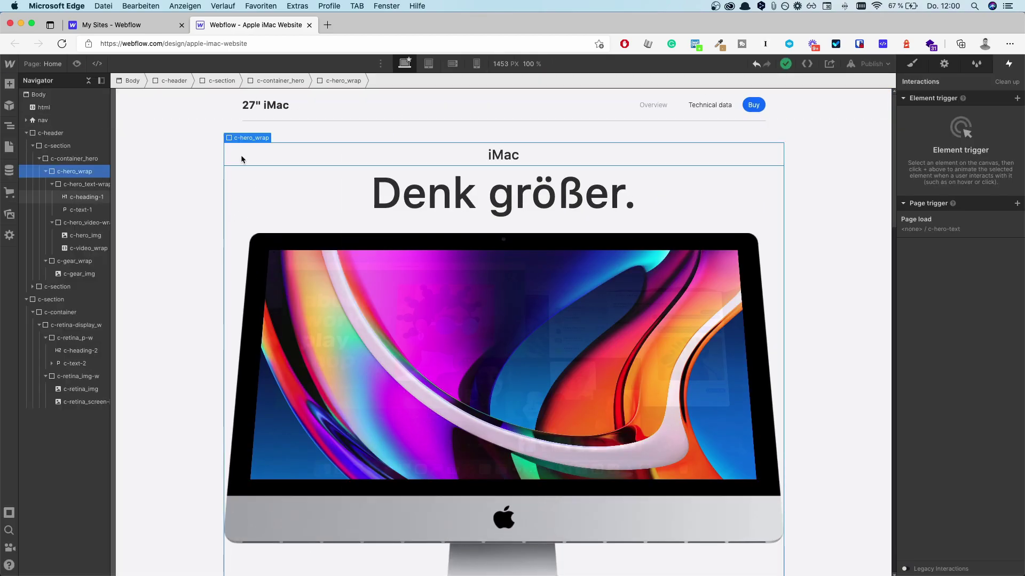
- Collapse the c-header structure and select the c-container_hero block in its first section
click(26, 133)
click(27, 146)
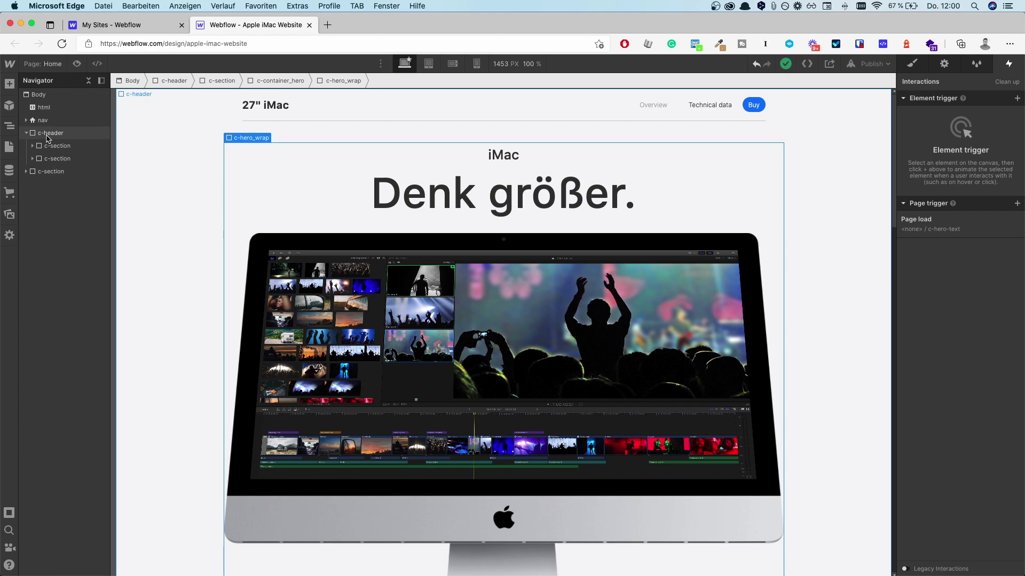
click(47, 135)
click(66, 159)
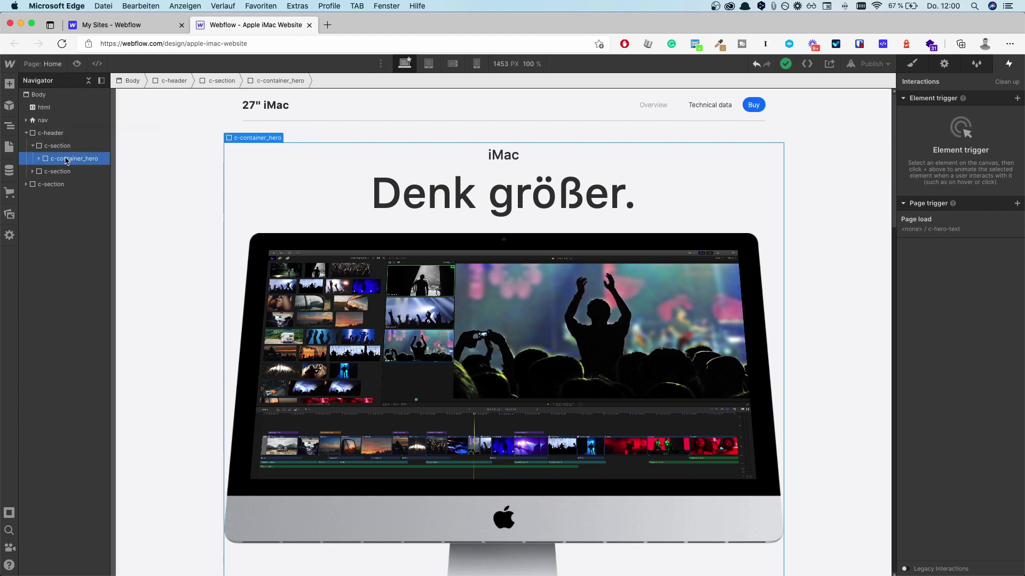